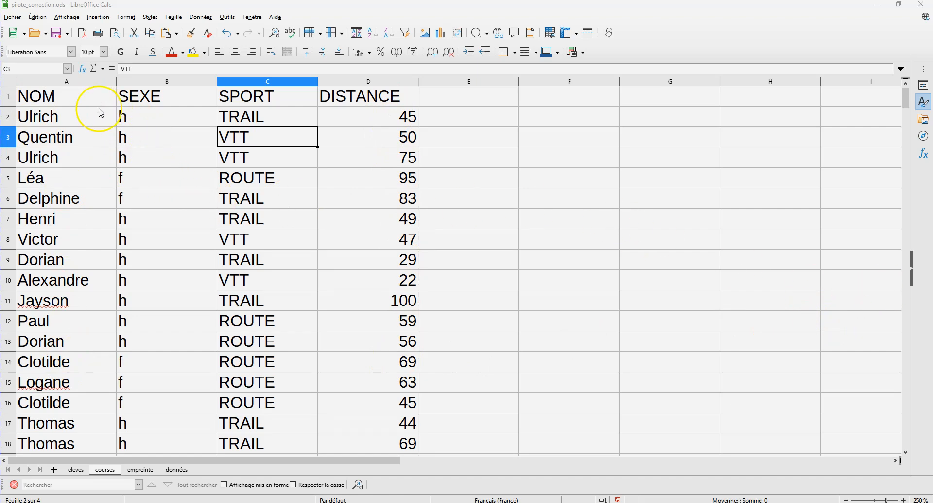
# Step: Create a pivot table from the courses data range A1:D300 with DISTANCE summed as the data field
pyautogui.click(97, 17)
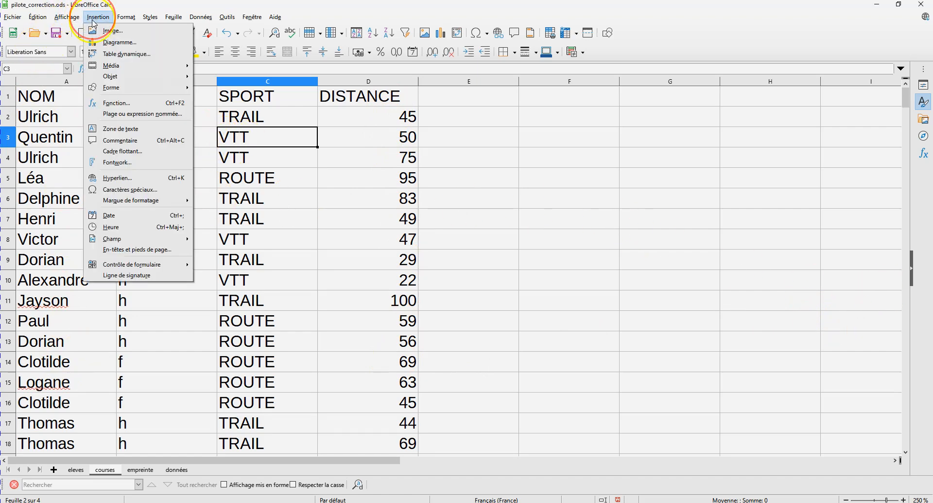
pyautogui.click(118, 58)
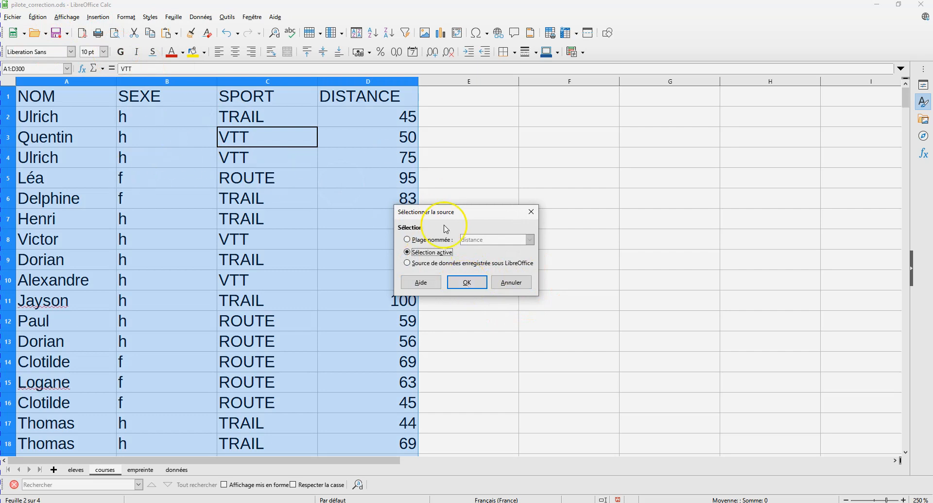
pyautogui.click(467, 281)
pyautogui.moveTo(808, 172); pyautogui.dragTo(695, 210)
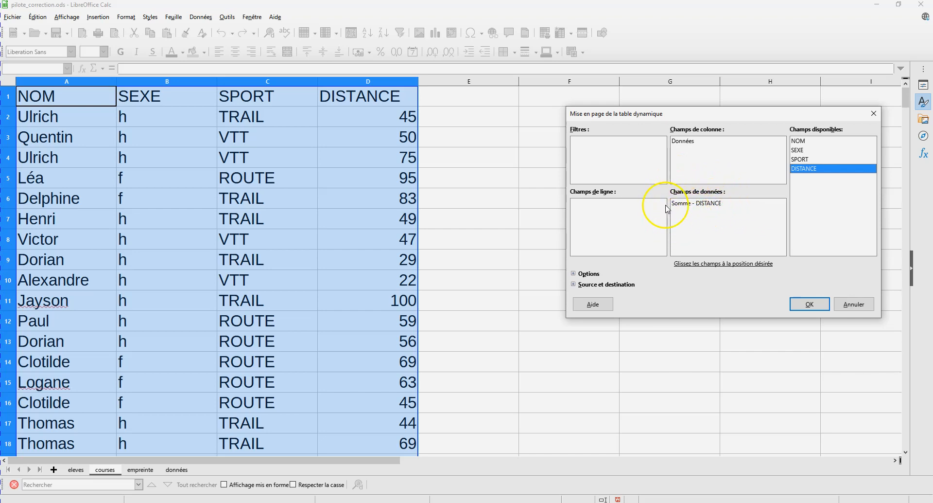
pyautogui.click(810, 306)
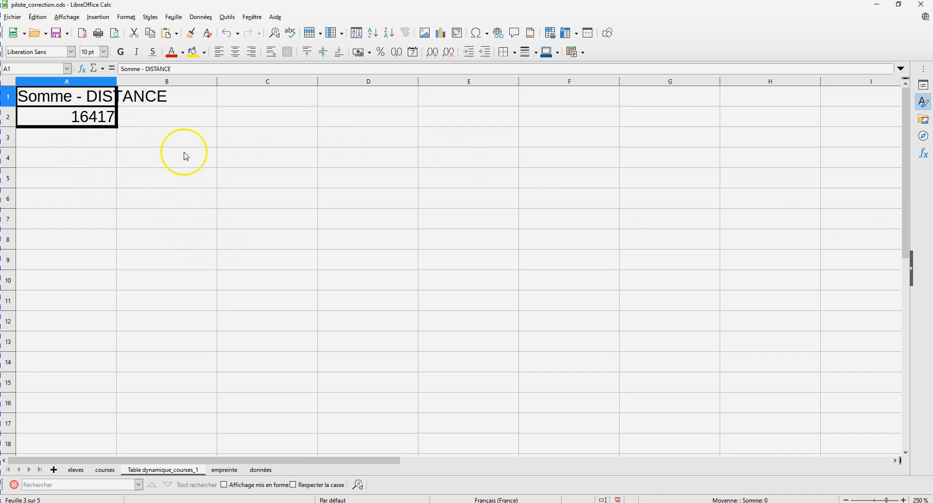
# Step: Edit the pivot table layout to add SPORT as a column field
pyautogui.rightClick(113, 116)
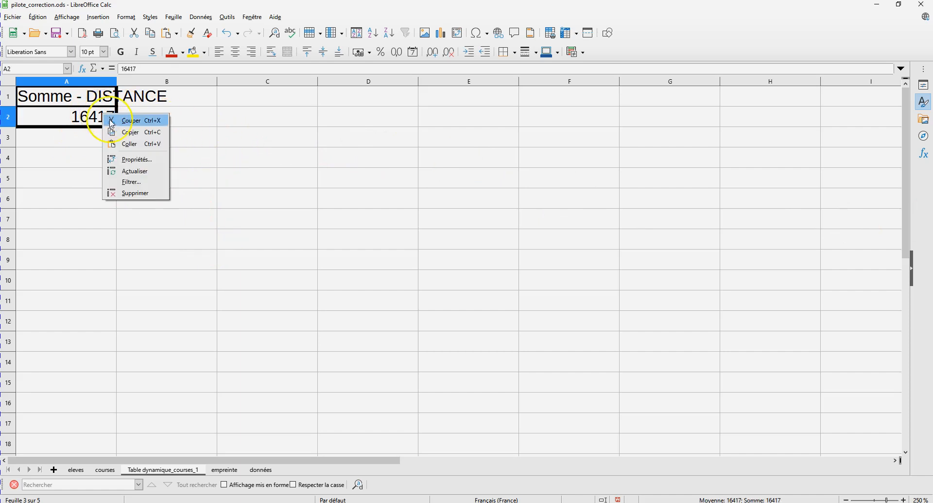
pyautogui.click(131, 160)
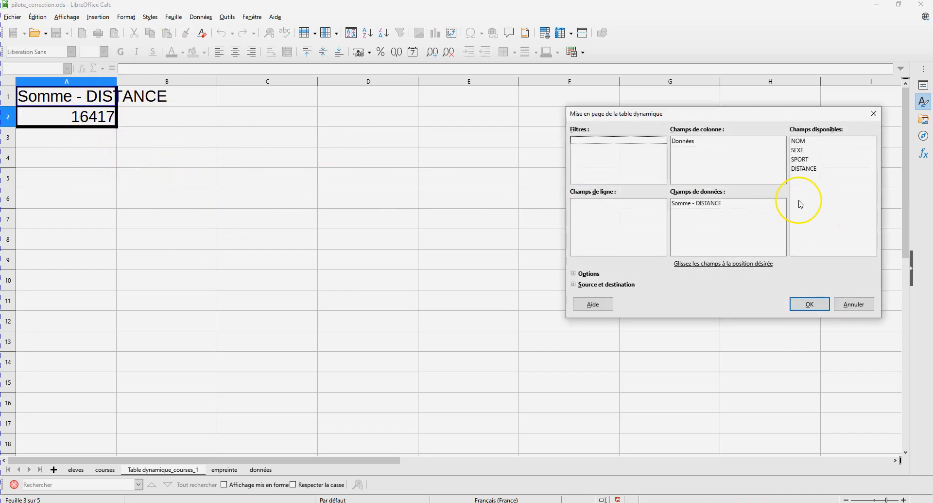
pyautogui.moveTo(808, 160); pyautogui.dragTo(686, 154)
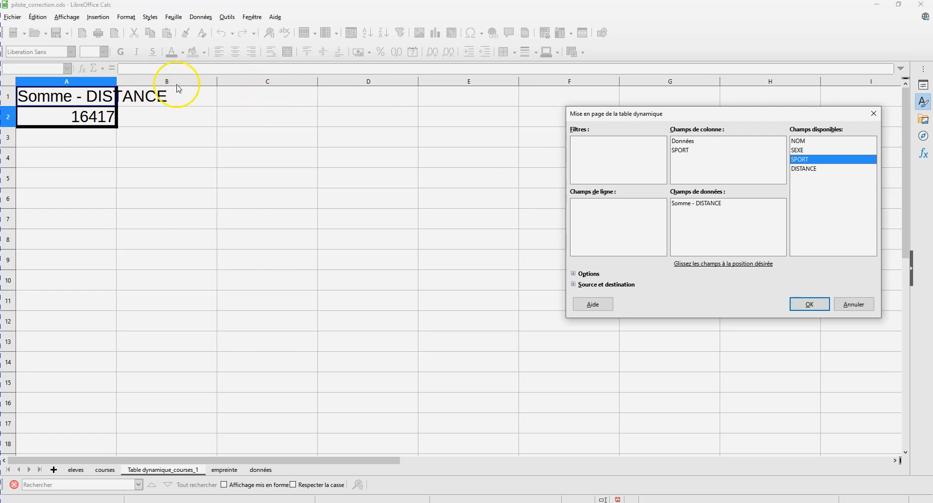
pyautogui.click(810, 303)
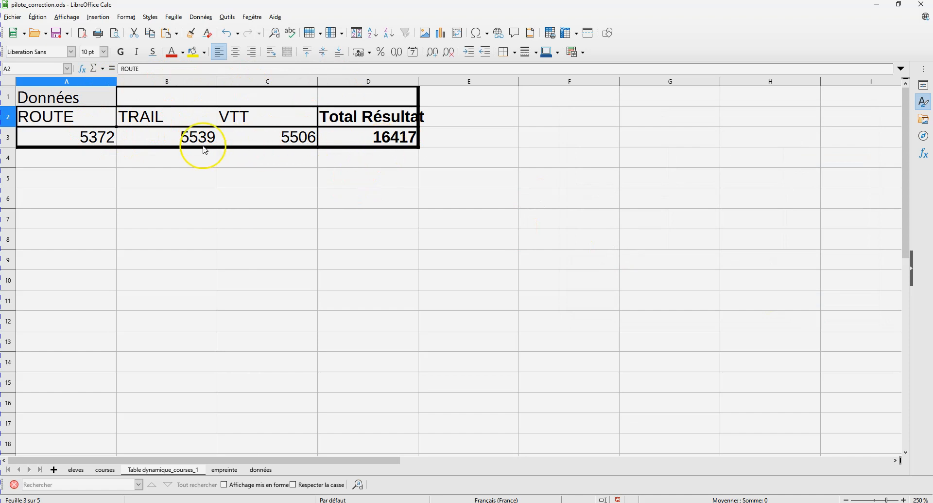
# Step: Move SPORT from the column fields to the row fields of the pivot table
pyautogui.rightClick(161, 131)
pyautogui.click(183, 178)
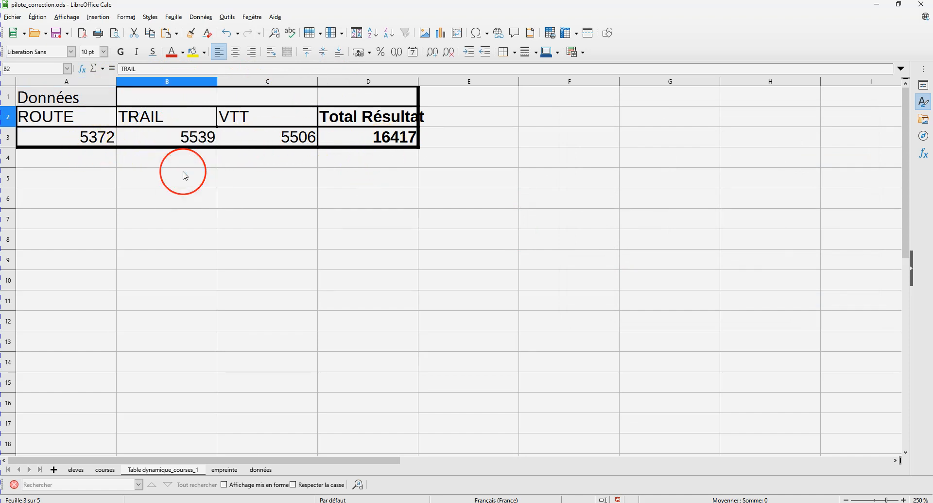
pyautogui.moveTo(682, 151); pyautogui.dragTo(598, 210)
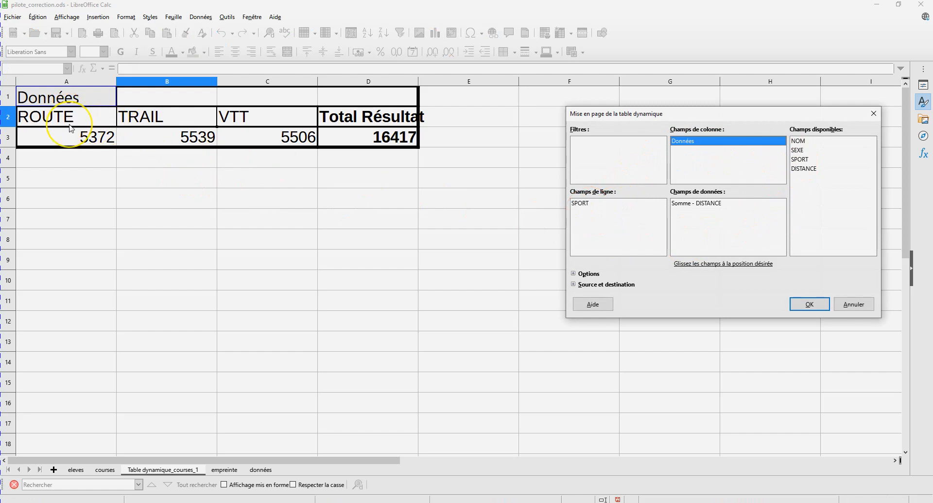
pyautogui.click(808, 305)
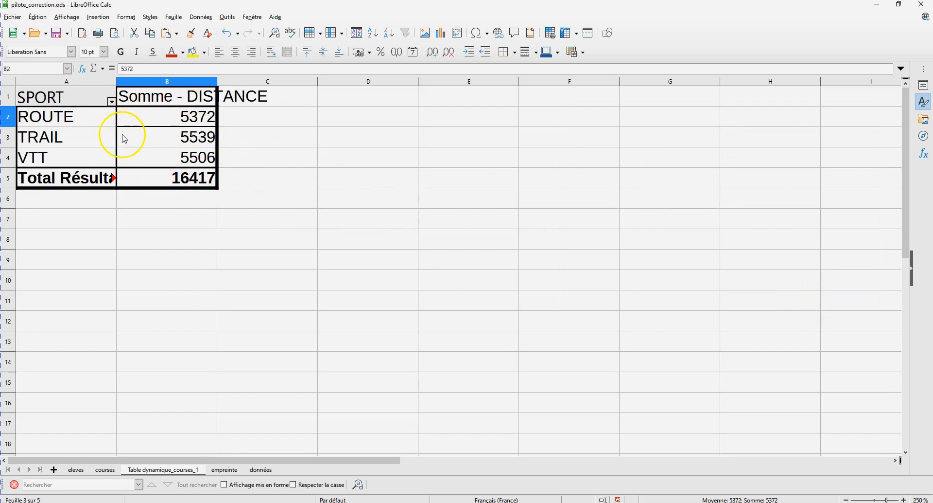
# Step: Move SPORT back to the pivot table's column fields and add SEXE as the row field
pyautogui.rightClick(155, 140)
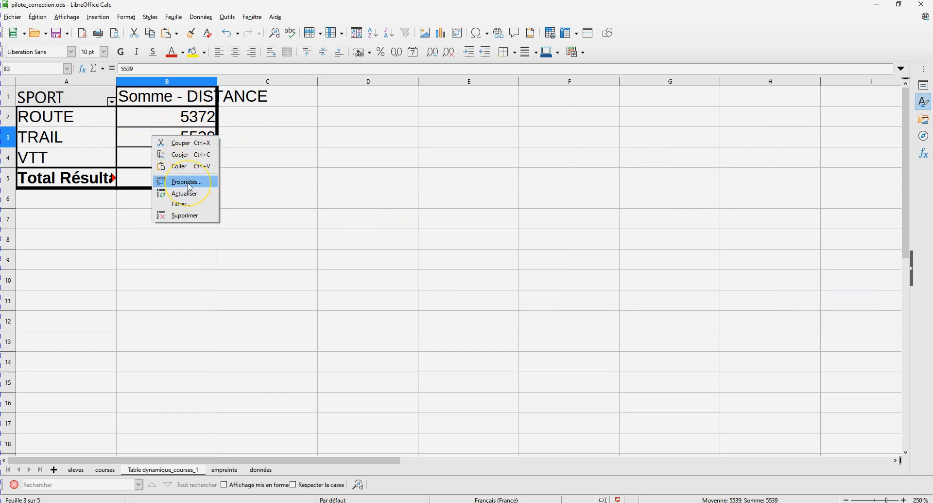
pyautogui.click(168, 180)
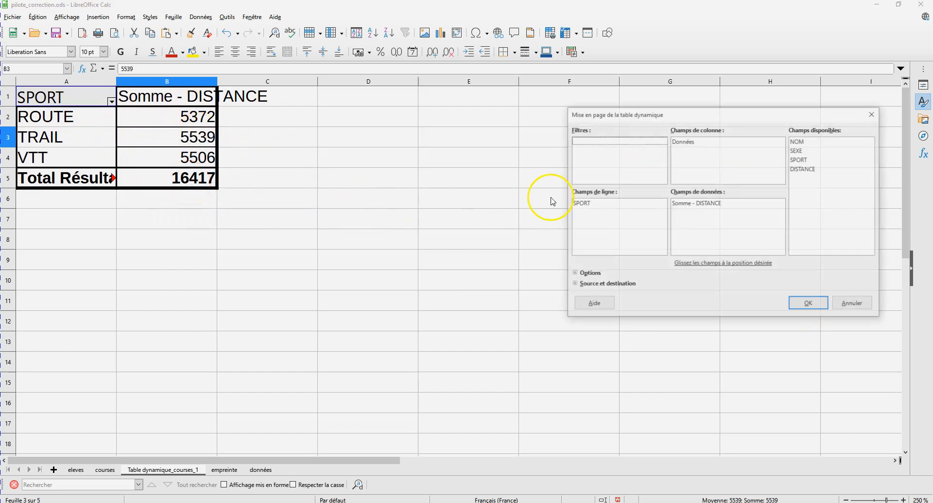
pyautogui.moveTo(580, 203); pyautogui.dragTo(679, 135)
pyautogui.click(587, 203)
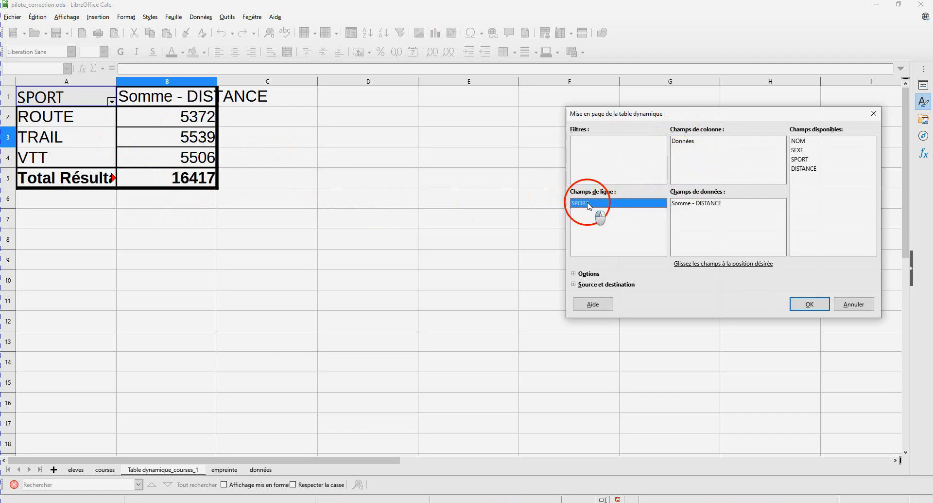
pyautogui.moveTo(589, 206); pyautogui.dragTo(686, 141)
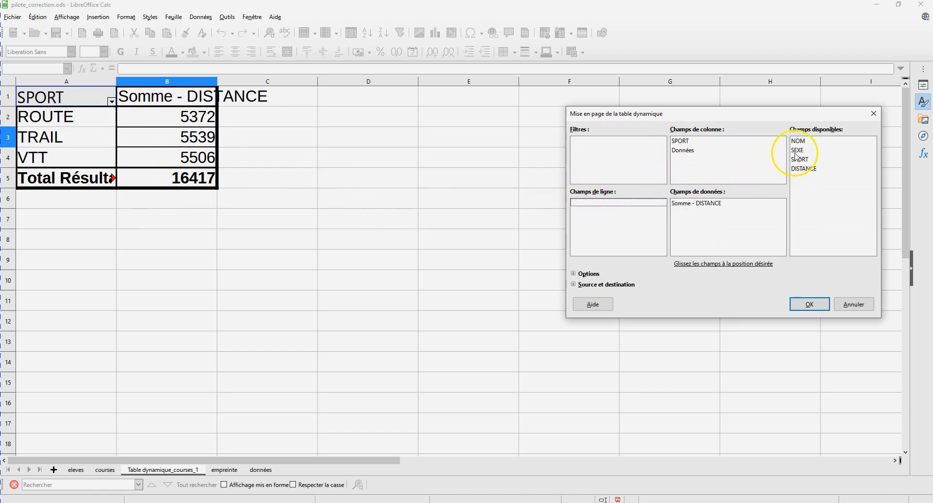
pyautogui.moveTo(797, 149); pyautogui.dragTo(596, 208)
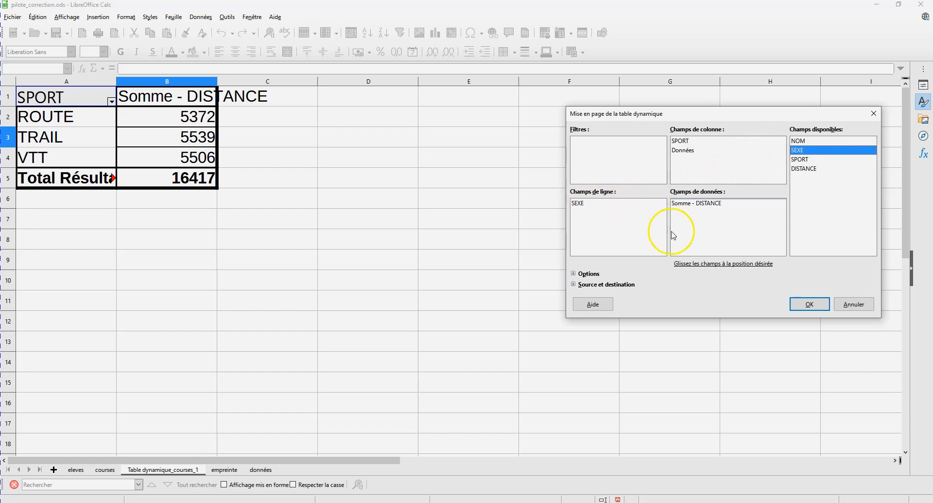
pyautogui.click(807, 303)
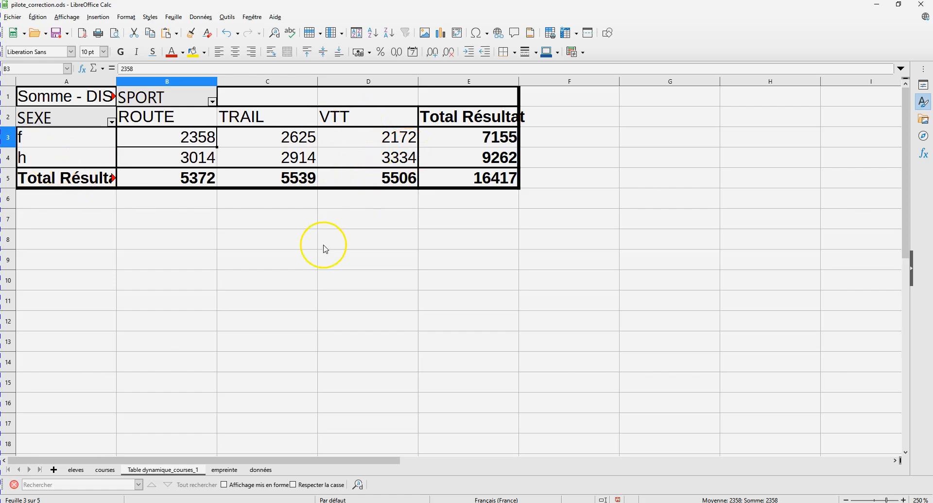
# Step: Start a SOMME.SI.ENS function in cell D8 with the named range distance as the sum range
pyautogui.click(339, 239)
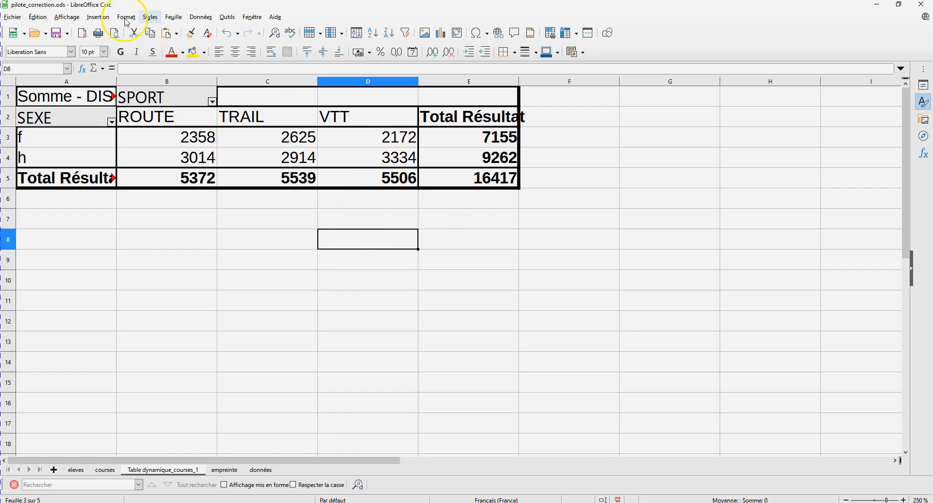
pyautogui.click(98, 17)
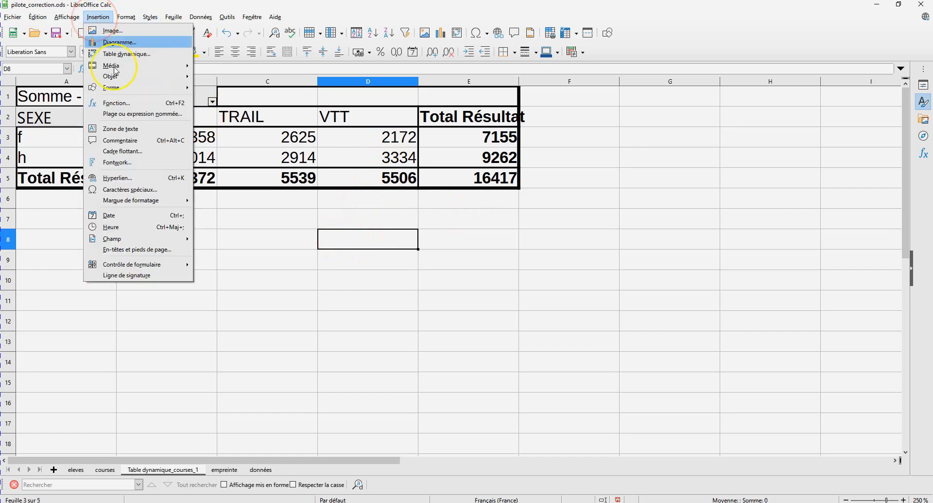
pyautogui.click(140, 101)
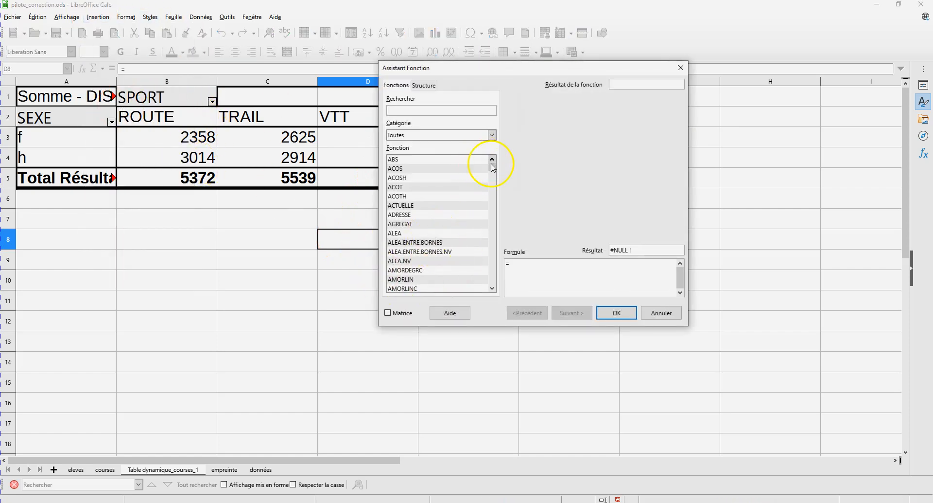
pyautogui.moveTo(492, 167); pyautogui.dragTo(491, 266)
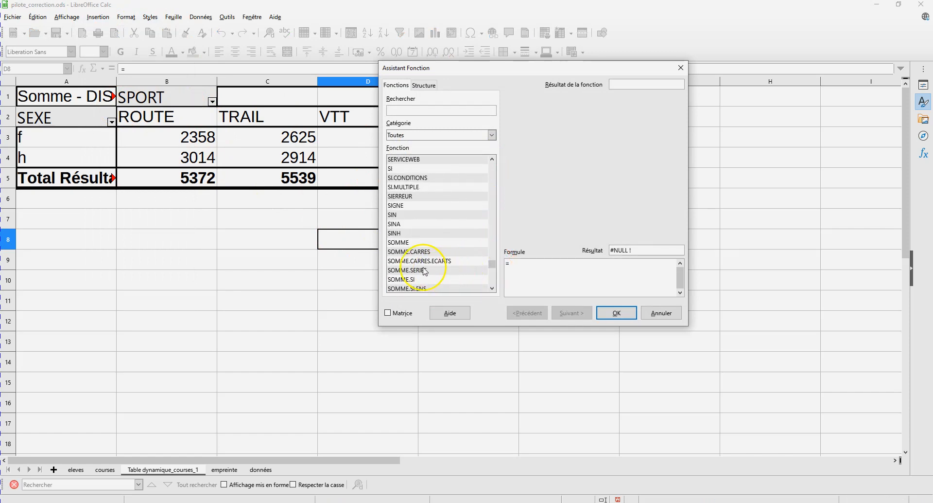
pyautogui.click(407, 288)
pyautogui.click(560, 313)
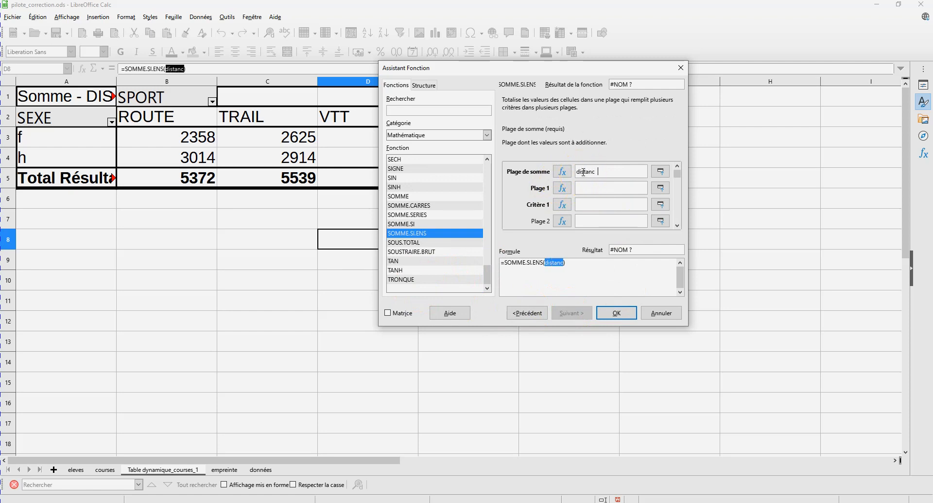
# Step: Complete the D8 formula with the criteria sport equal to "VTT" and sexe equal to "h"
pyautogui.click(590, 187)
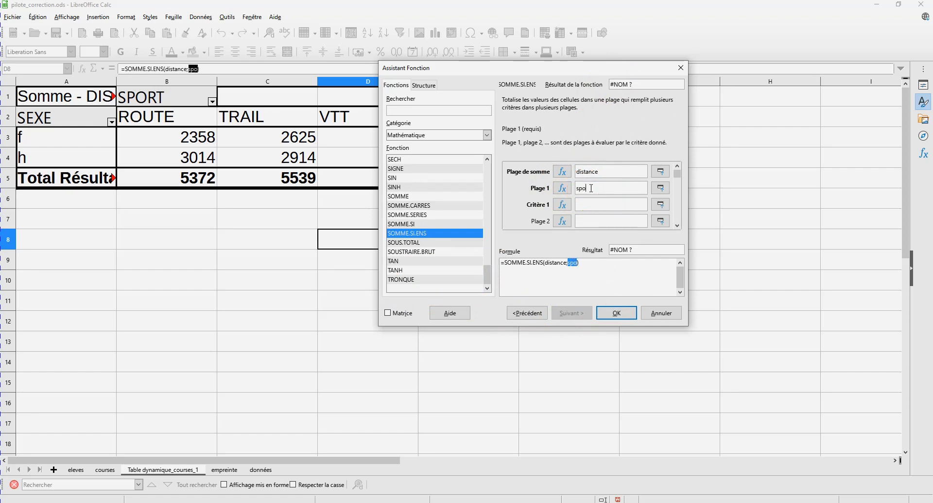
pyautogui.click(590, 204)
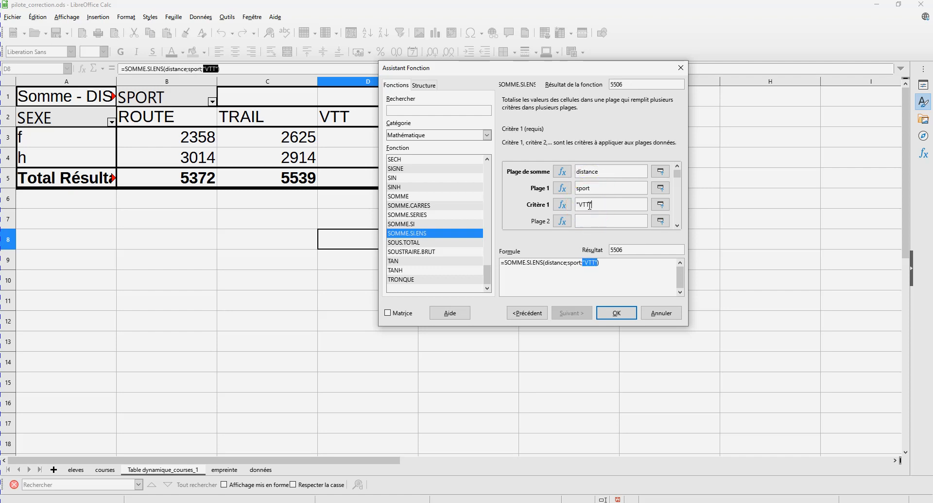
pyautogui.click(580, 219)
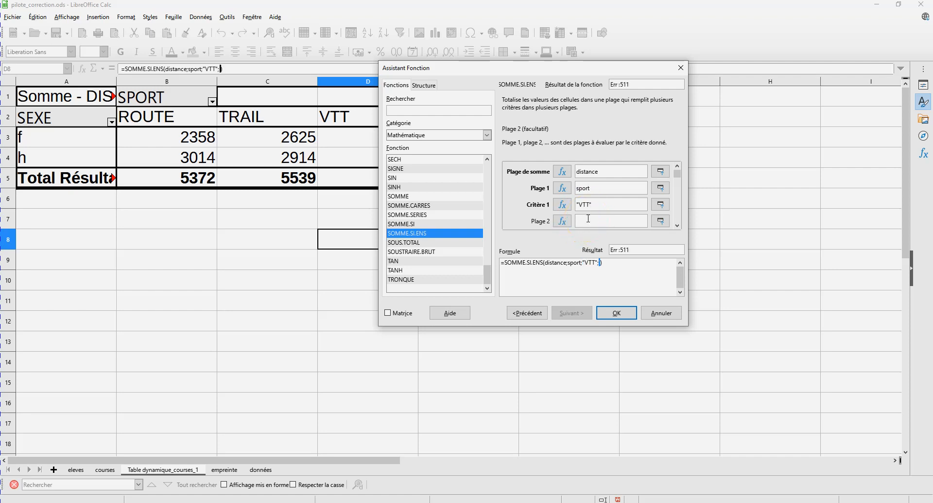
pyautogui.click(677, 226)
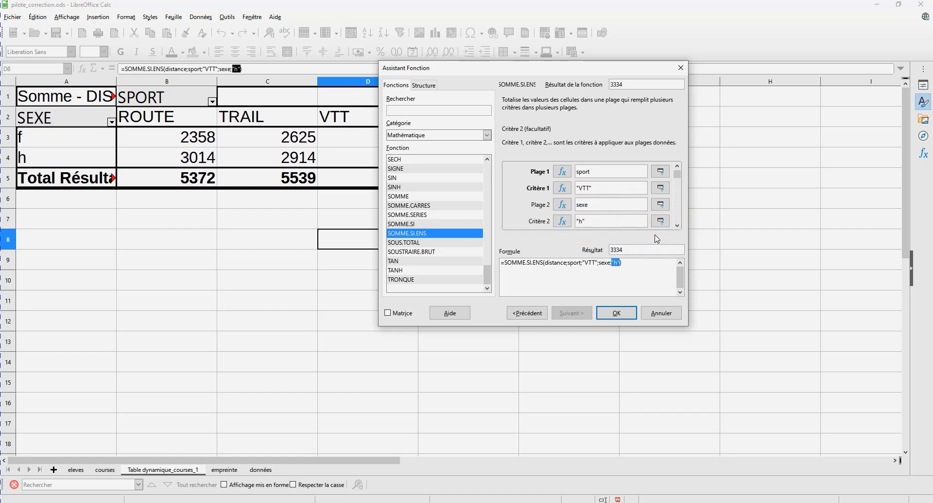
pyautogui.click(616, 313)
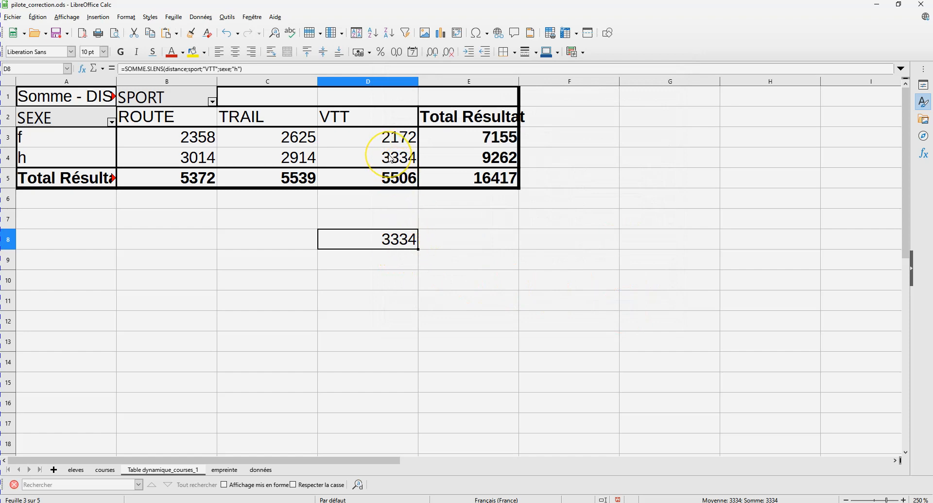
# Step: Check which cells the named ranges sexe and sport cover, and return to the pivot table sheet
pyautogui.click(67, 68)
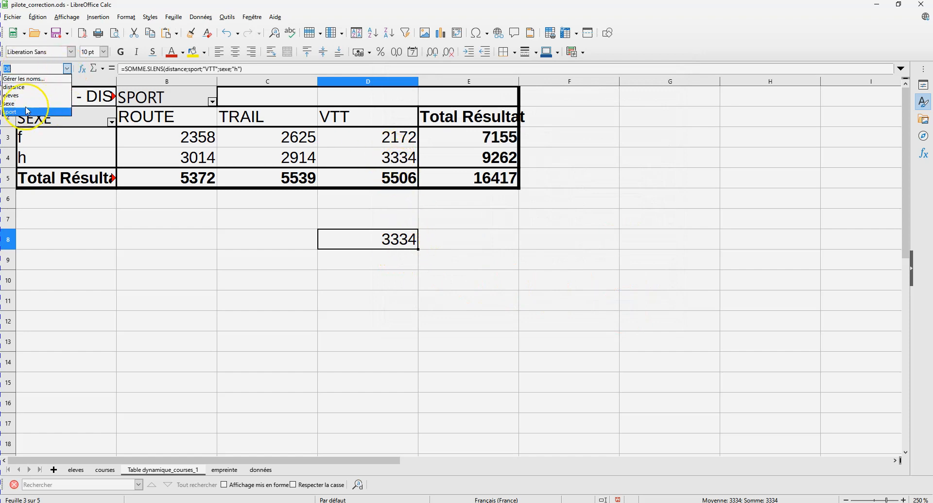
pyautogui.click(16, 105)
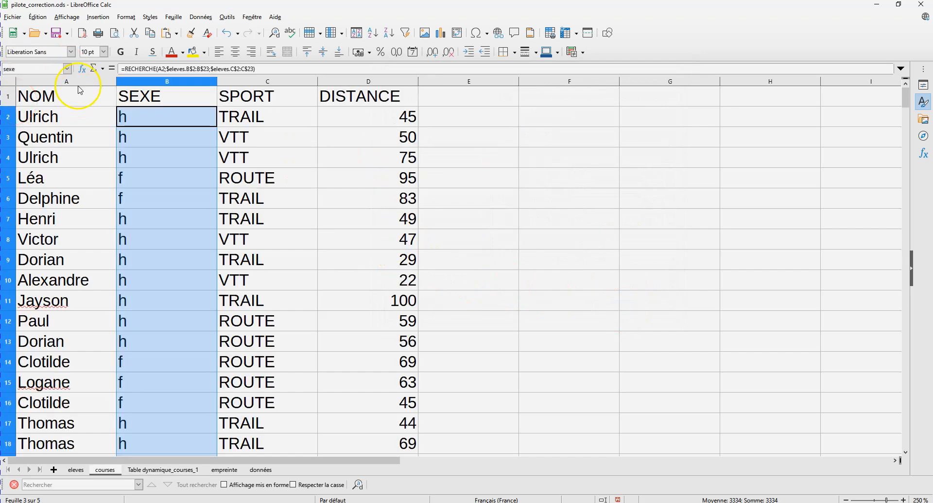
pyautogui.click(67, 68)
pyautogui.click(12, 113)
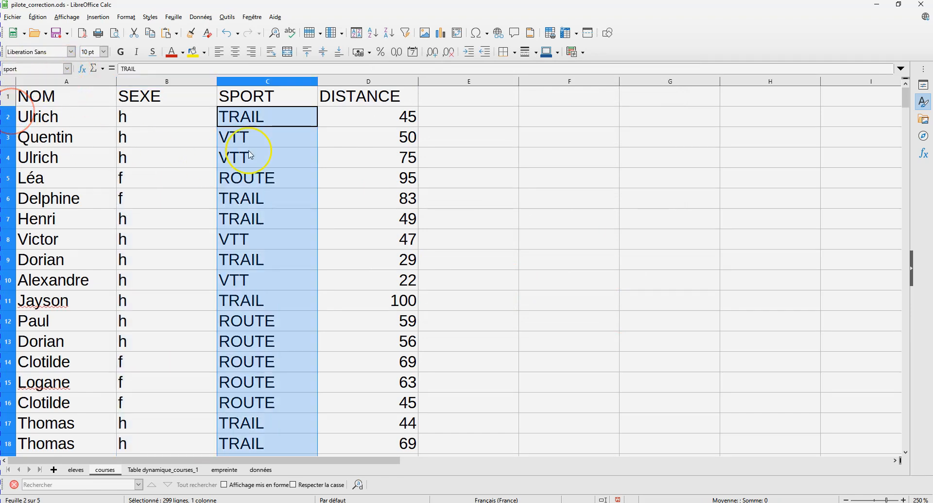
pyautogui.click(192, 469)
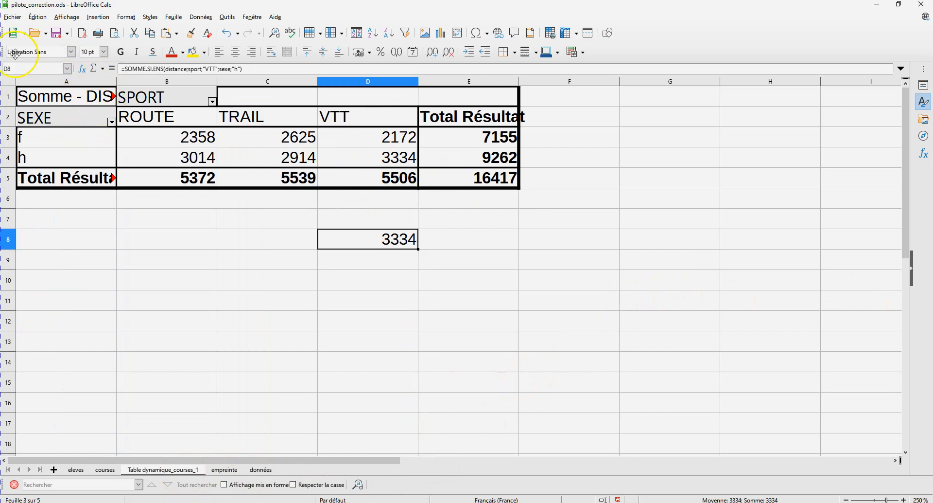
# Step: Edit the pivot table layout to add NOM as a filter field
pyautogui.rightClick(365, 139)
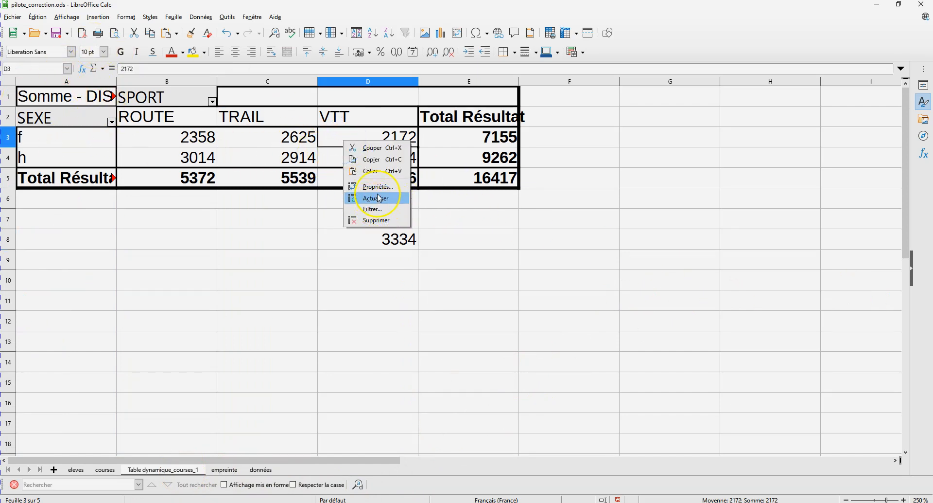
pyautogui.click(383, 190)
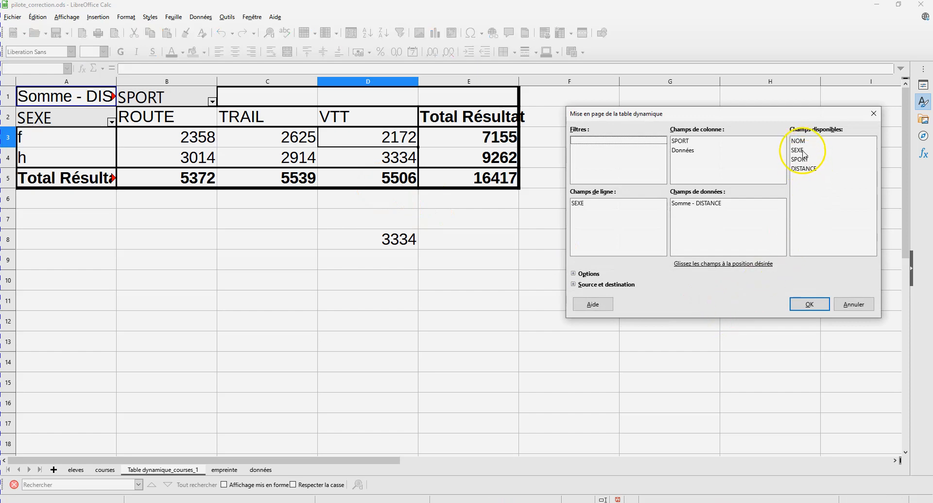
pyautogui.moveTo(802, 145); pyautogui.dragTo(600, 142)
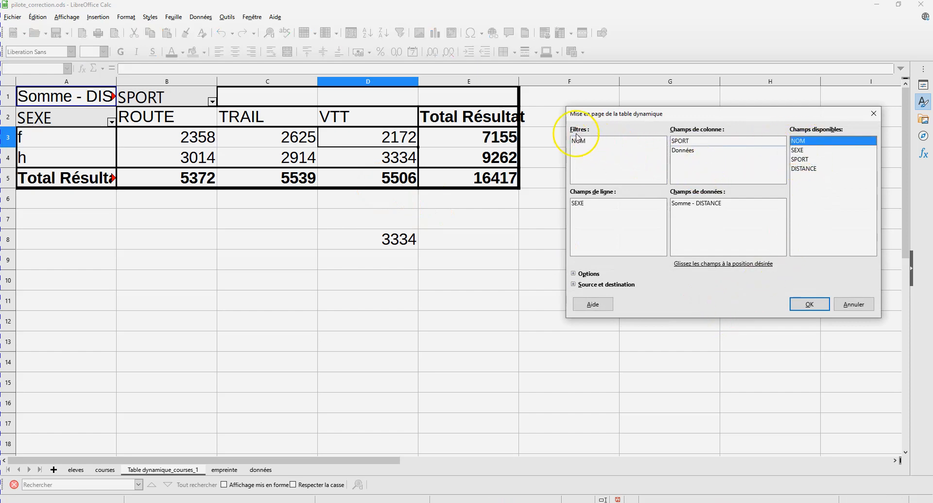
pyautogui.click(808, 306)
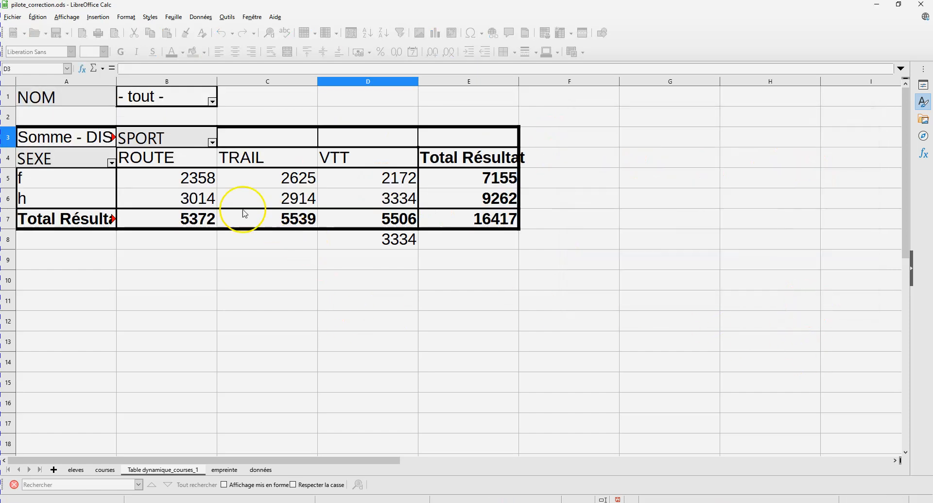
# Step: Filter the pivot table's NOM field to keep only the student whose first name starts with Q
pyautogui.click(212, 100)
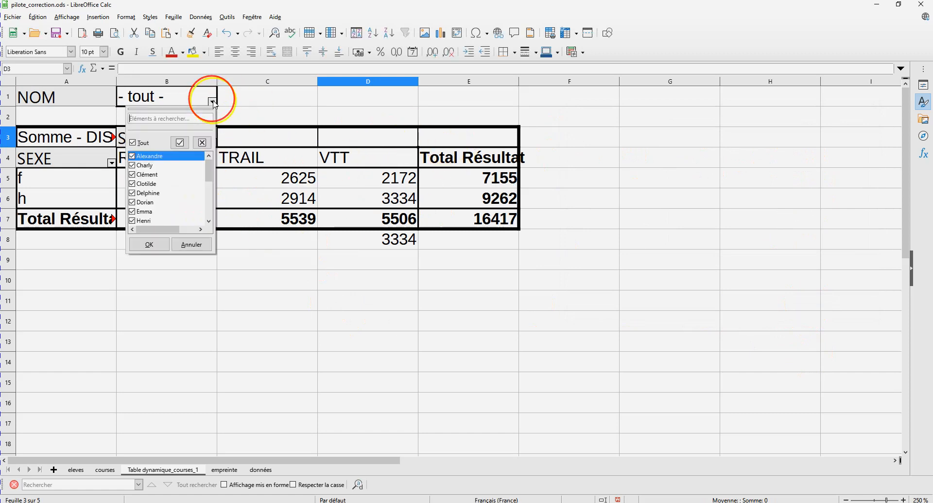
pyautogui.click(132, 143)
pyautogui.moveTo(209, 169); pyautogui.dragTo(208, 205)
pyautogui.click(132, 193)
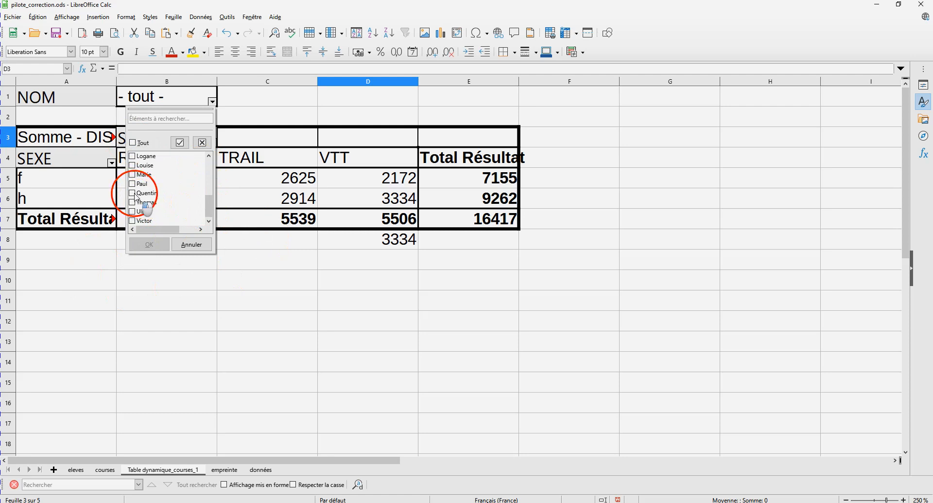
pyautogui.click(150, 244)
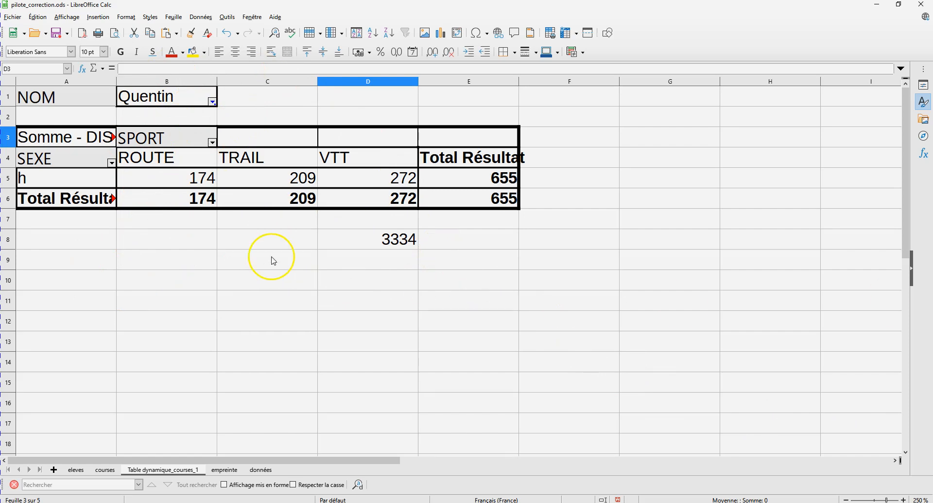
# Step: Edit the pivot table layout so the DISTANCE data field uses the Moyenne function
pyautogui.rightClick(294, 179)
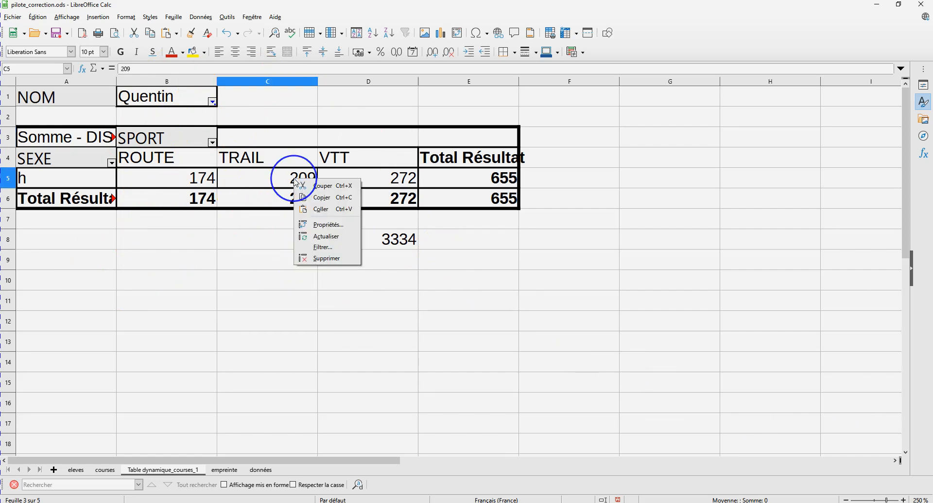
pyautogui.click(325, 225)
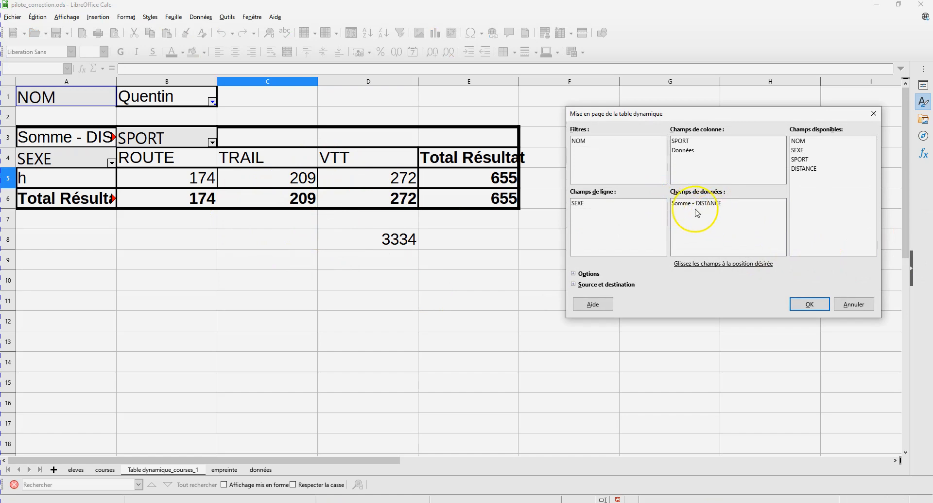
pyautogui.click(679, 204)
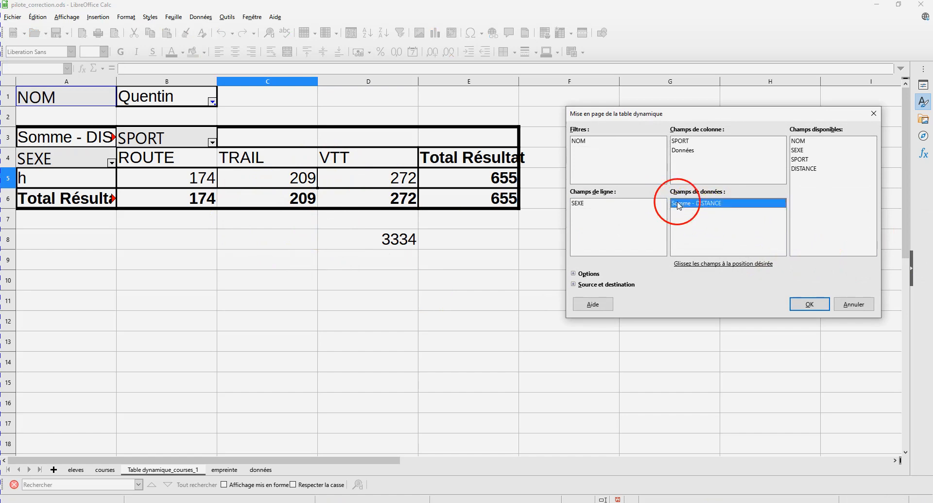
pyautogui.doubleClick(680, 204)
pyautogui.click(678, 181)
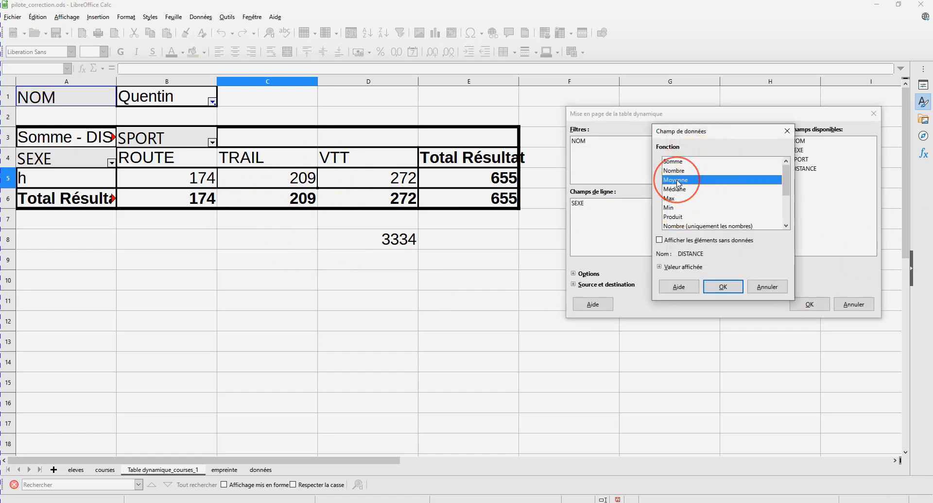
pyautogui.click(723, 286)
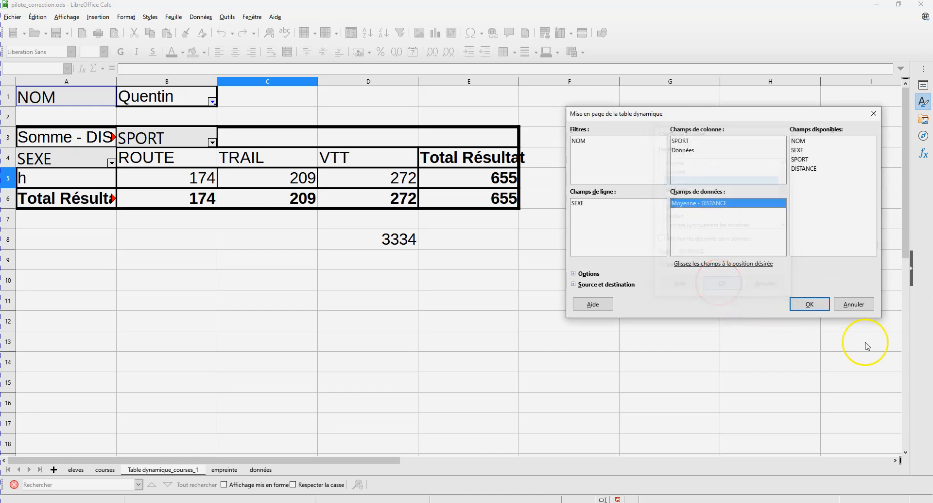
pyautogui.click(785, 304)
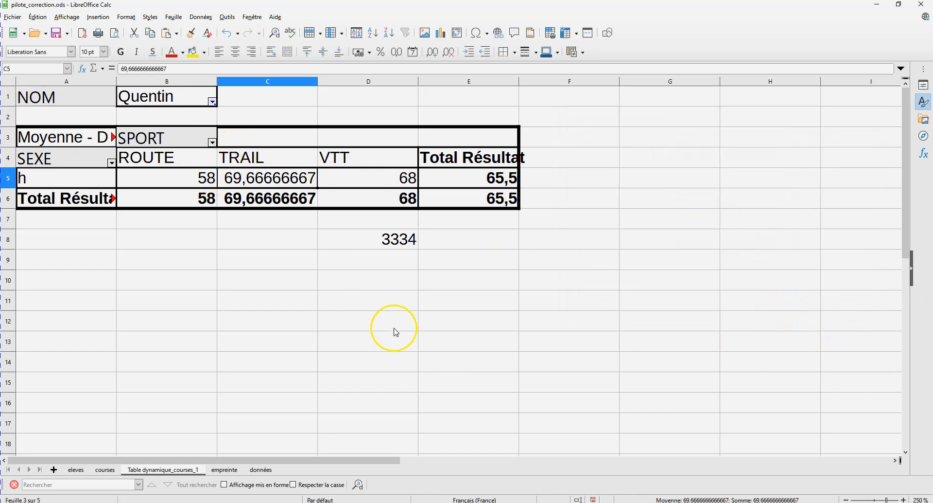